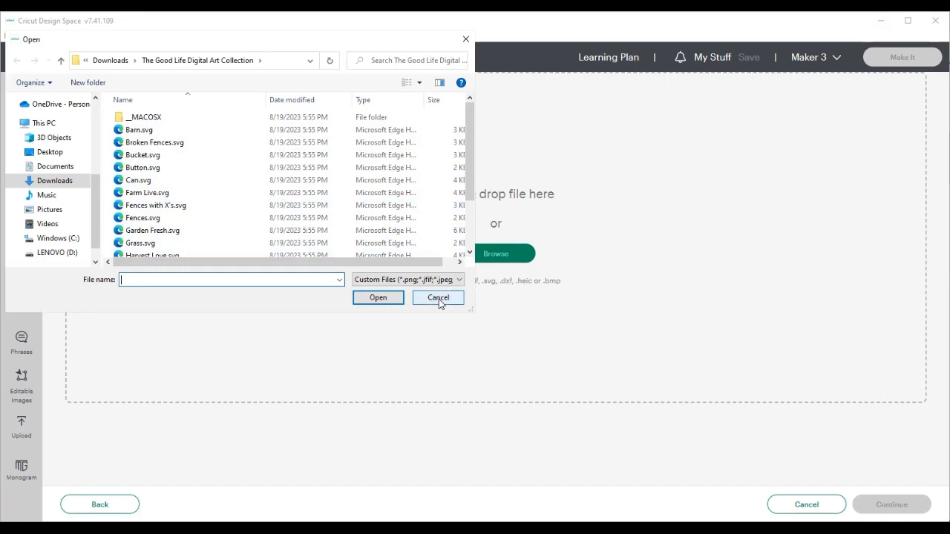
Cancel choosing a file to upload and open the full collection of uploaded images
{"action": "left_click", "coordinate": [439, 299]}
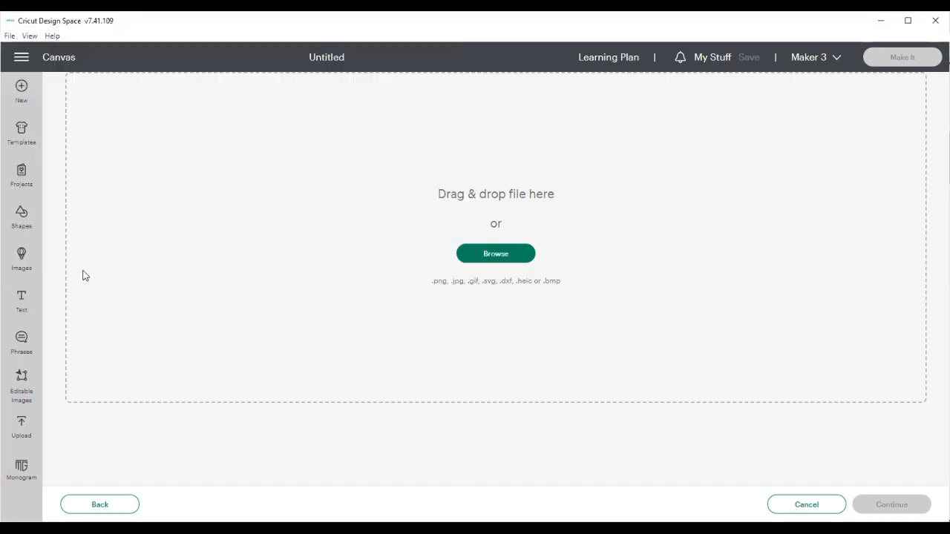
{"action": "left_click", "coordinate": [22, 429]}
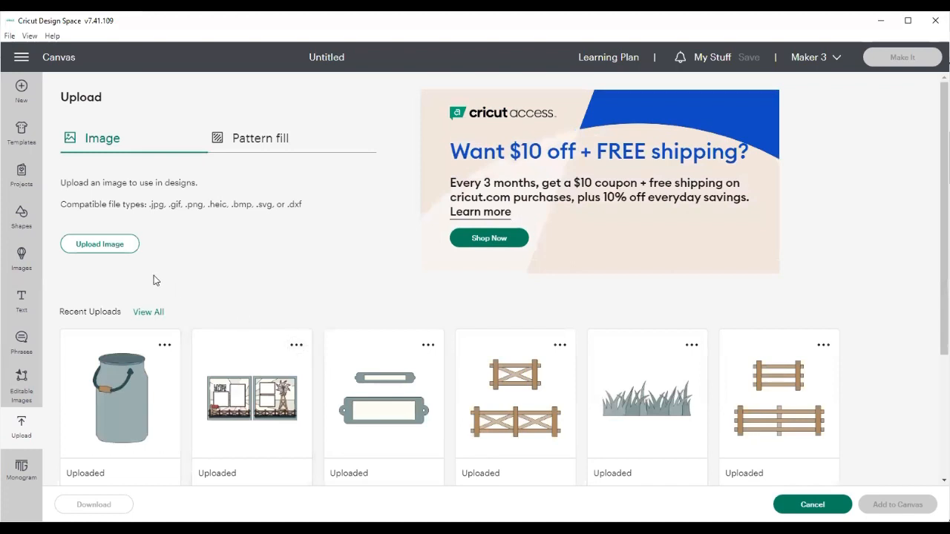
{"action": "left_click", "coordinate": [159, 312]}
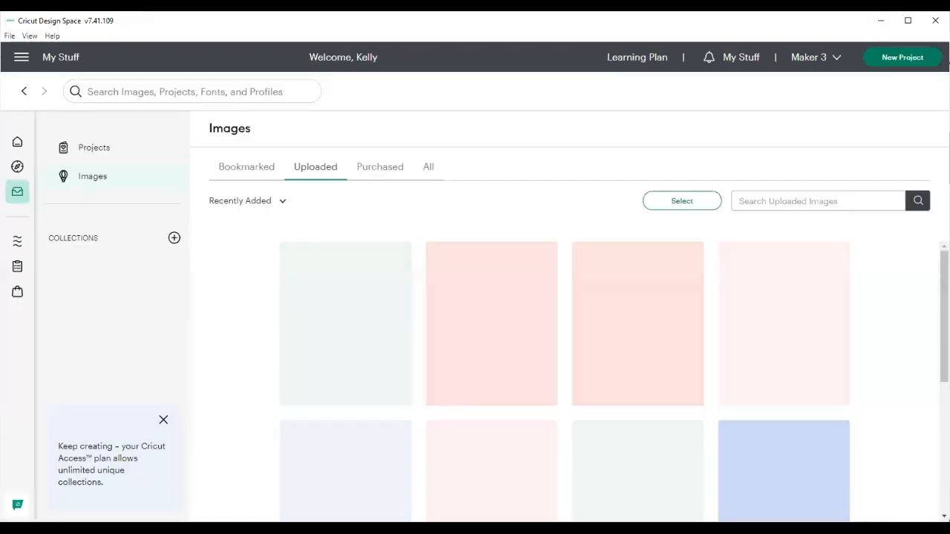
Find the two-page beach day layout among the uploaded images and add it to the canvas
{"action": "scroll", "coordinate": [564, 379], "scroll_direction": "down", "scroll_amount": 6}
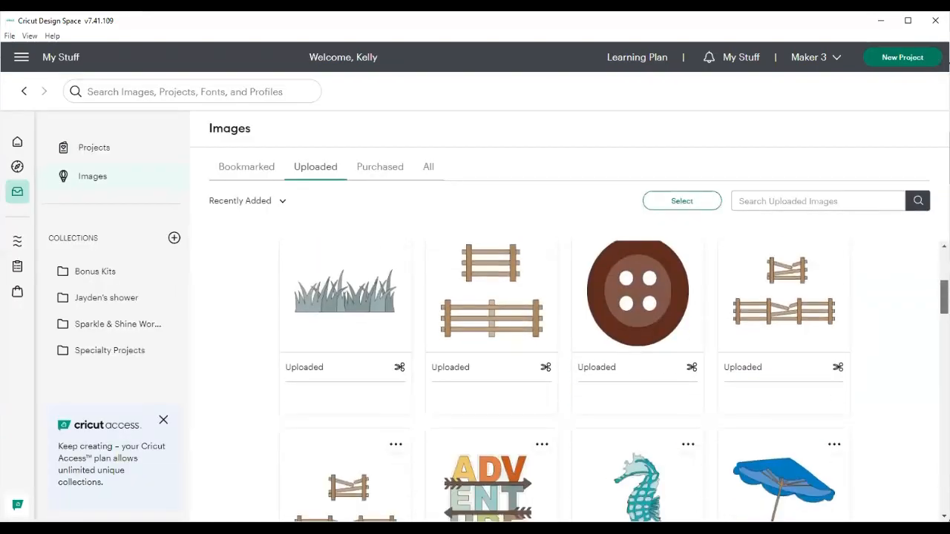
{"action": "scroll", "coordinate": [564, 378], "scroll_direction": "down", "scroll_amount": 9}
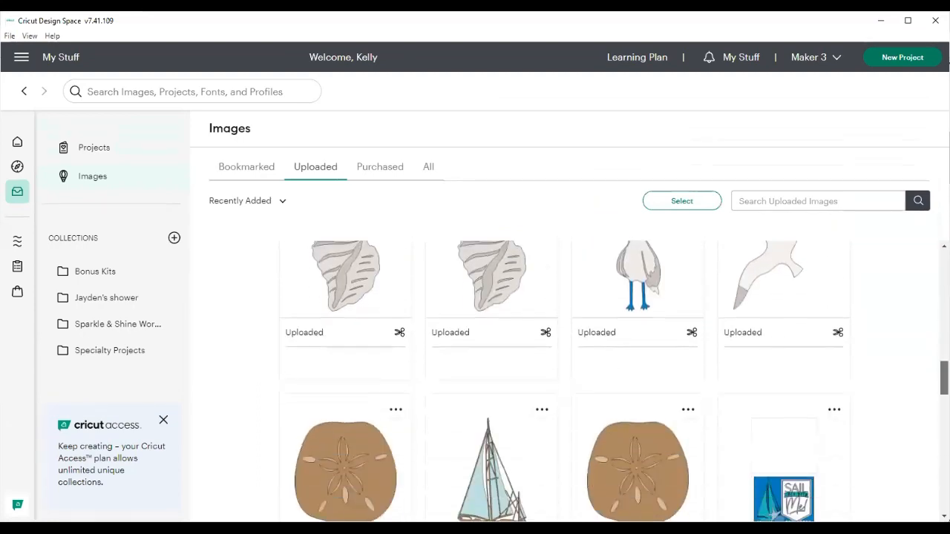
{"action": "scroll", "coordinate": [564, 378], "scroll_direction": "down", "scroll_amount": 12}
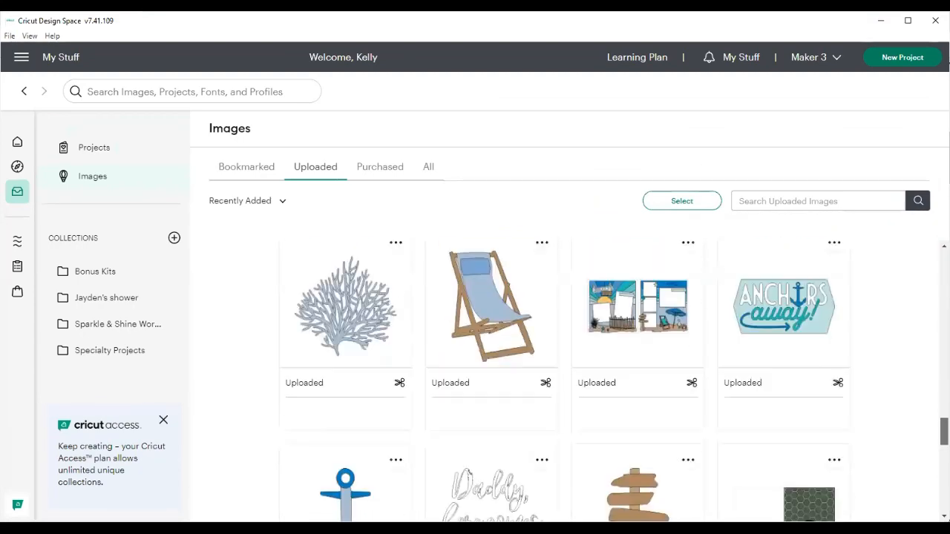
{"action": "scroll", "coordinate": [564, 379], "scroll_direction": "up", "scroll_amount": 3}
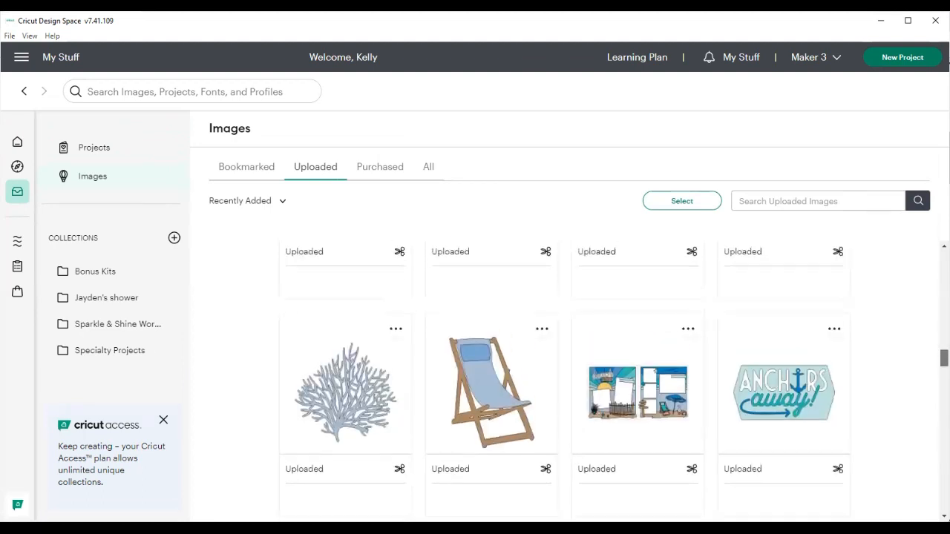
{"action": "mouse_move", "coordinate": [648, 487]}
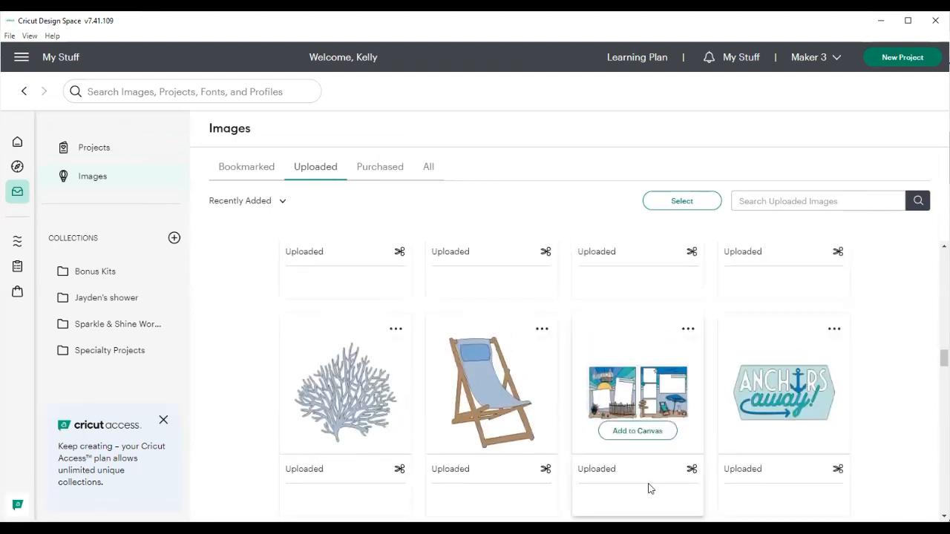
{"action": "left_click", "coordinate": [634, 434]}
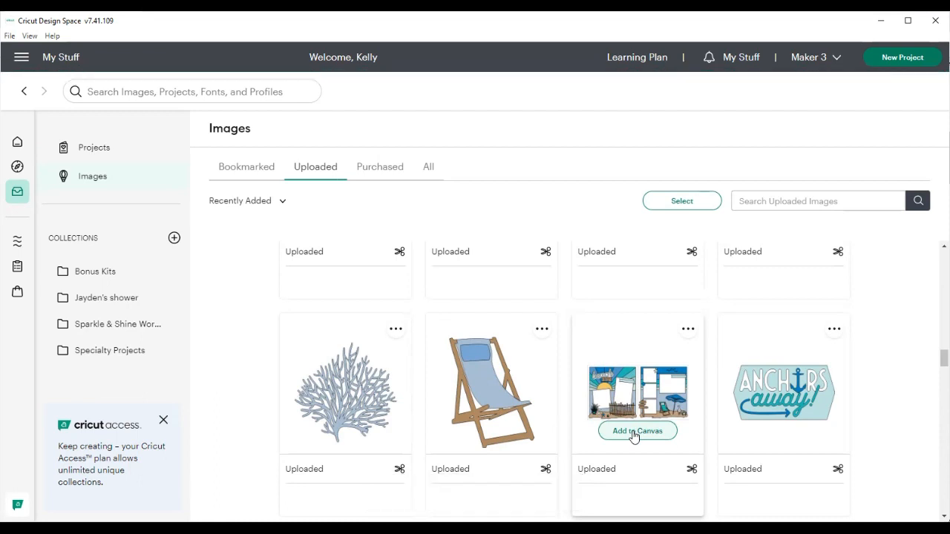
{"action": "left_click", "coordinate": [637, 432]}
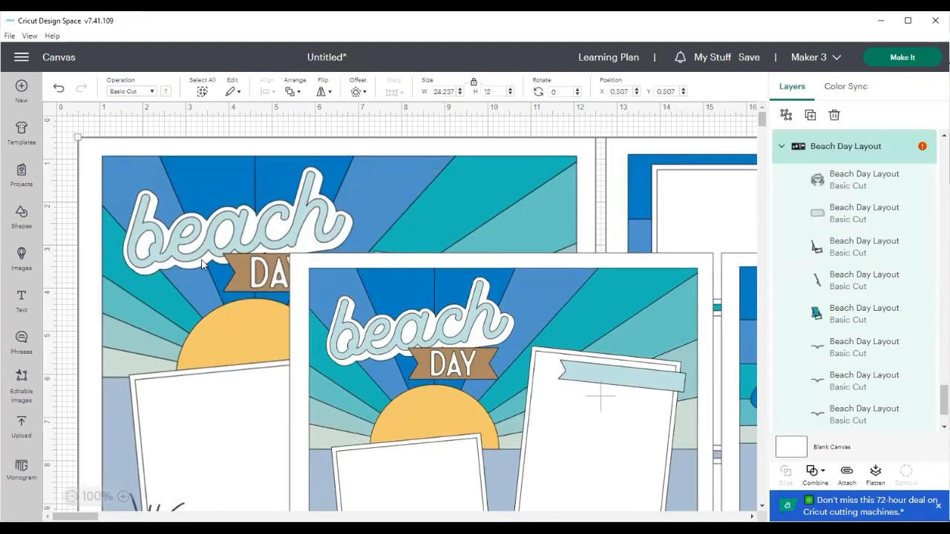
Delete the larger duplicate of the Beach Day Layout and reposition the remaining 19.83 x 9.82 in copy so both pages are in view
{"action": "key", "text": "Delete"}
{"action": "left_click_drag", "start_coordinate": [345, 284], "coordinate": [130, 156]}
{"action": "left_click", "coordinate": [71, 497]}
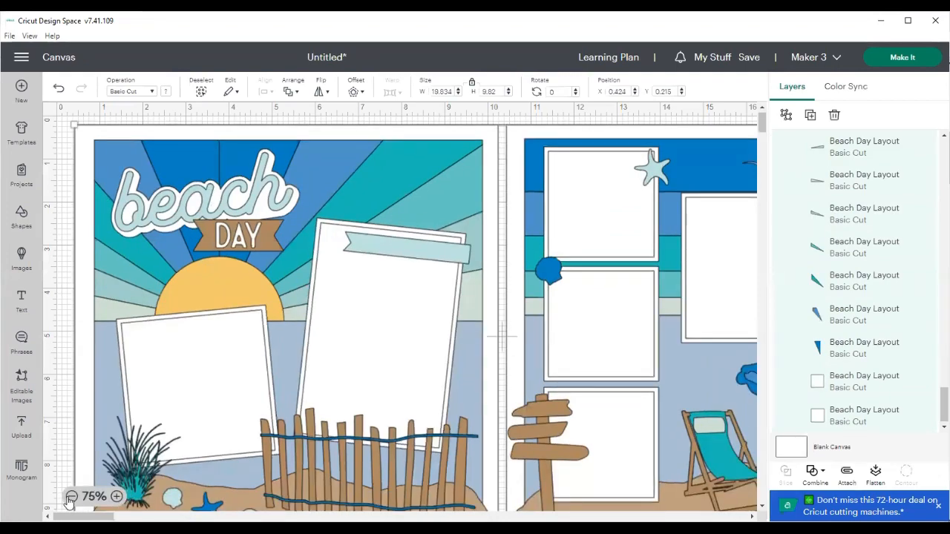
{"action": "left_click", "coordinate": [72, 497]}
{"action": "left_click_drag", "start_coordinate": [173, 272], "coordinate": [289, 343]}
{"action": "left_click", "coordinate": [117, 496]}
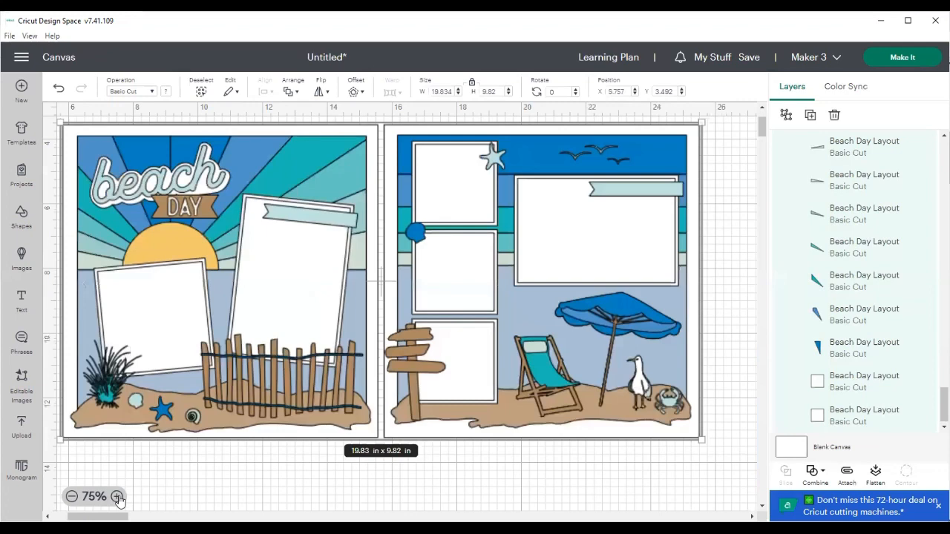
{"action": "left_click_drag", "start_coordinate": [92, 246], "coordinate": [124, 262]}
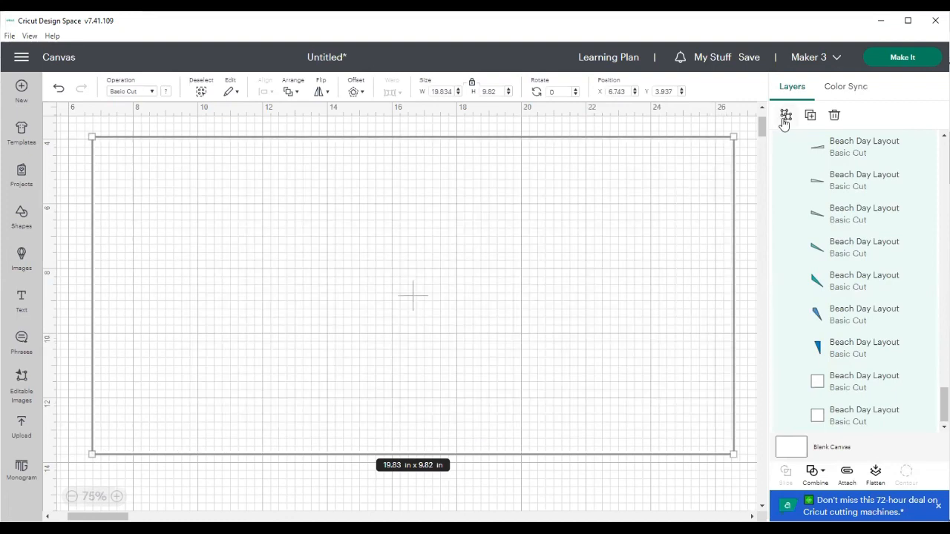
Ungroup the Beach Day Layout, shift the tall photo mat and fence aside, and move both sand strips below the pages
{"action": "left_click", "coordinate": [785, 117]}
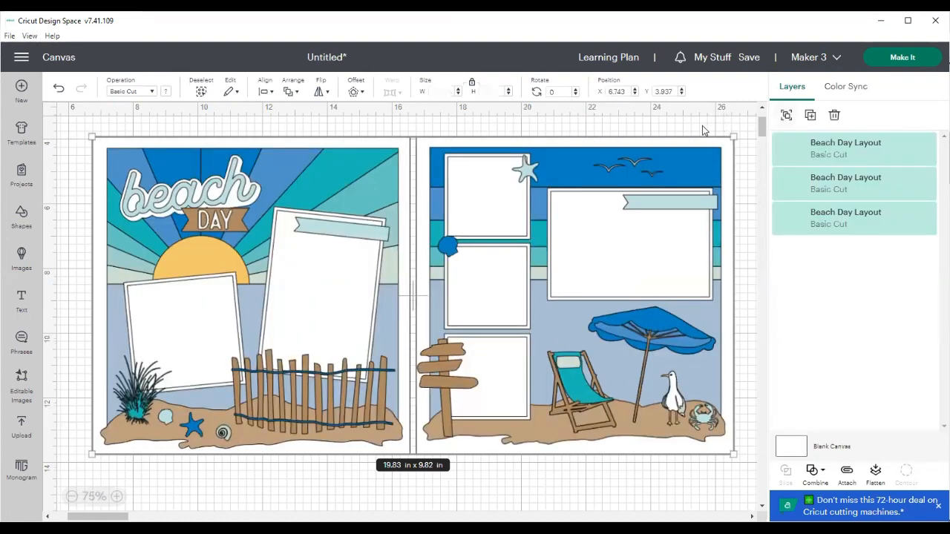
{"action": "key", "text": "ctrl+z"}
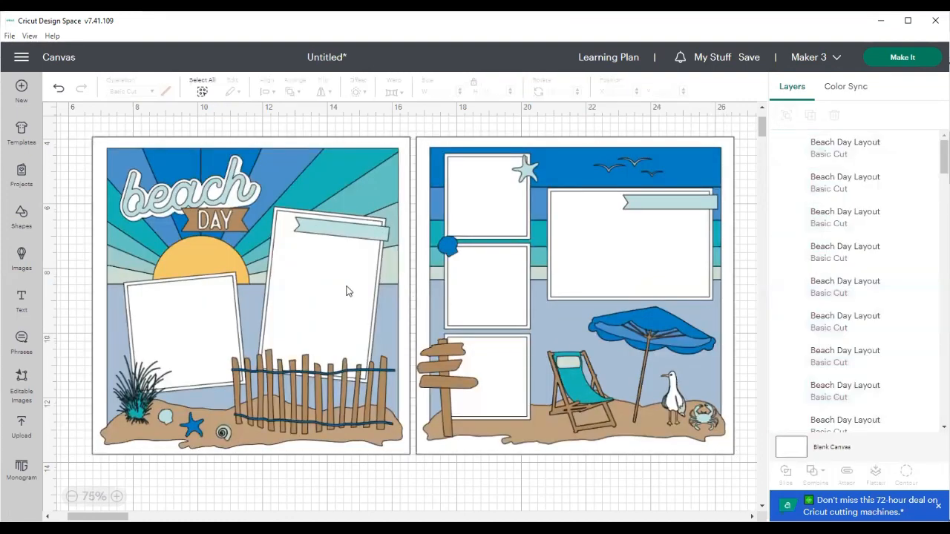
{"action": "left_click_drag", "start_coordinate": [350, 291], "coordinate": [254, 283]}
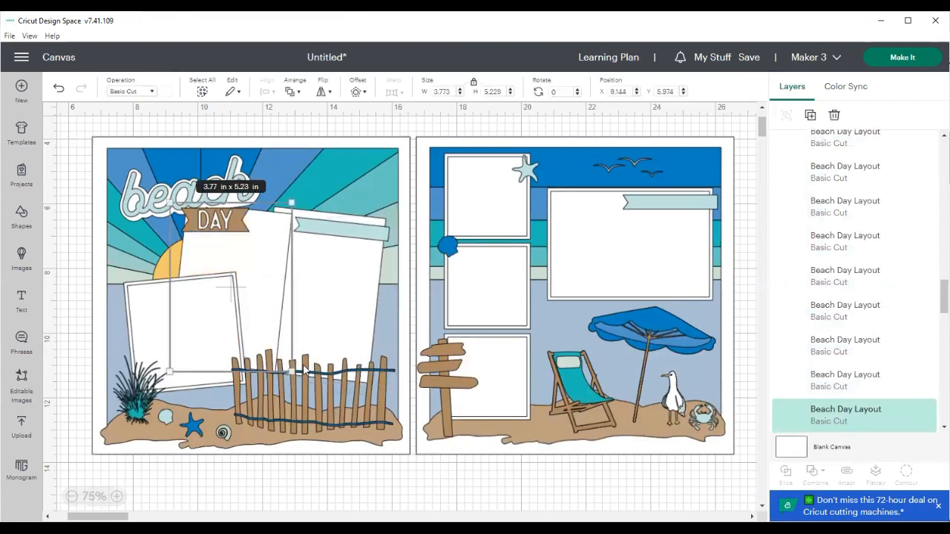
{"action": "left_click_drag", "start_coordinate": [327, 406], "coordinate": [300, 343]}
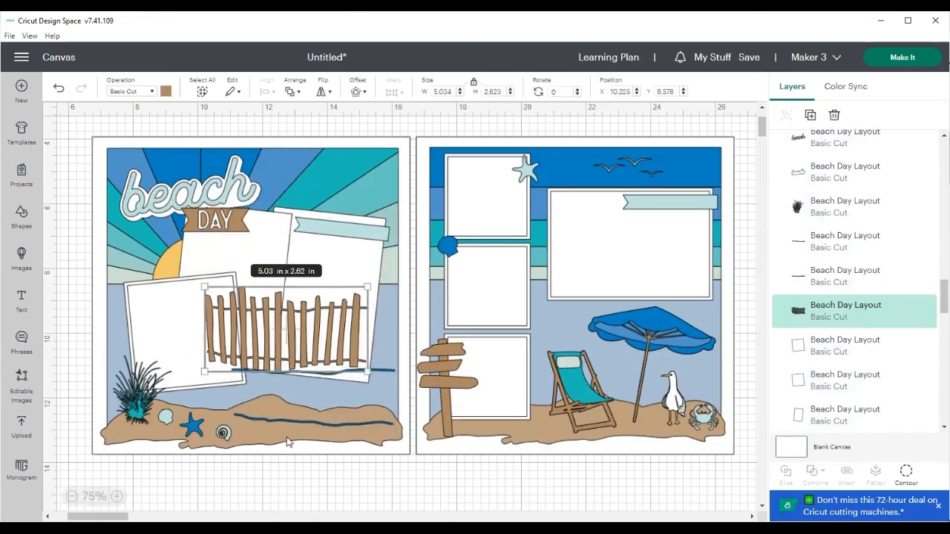
{"action": "left_click_drag", "start_coordinate": [289, 446], "coordinate": [308, 508]}
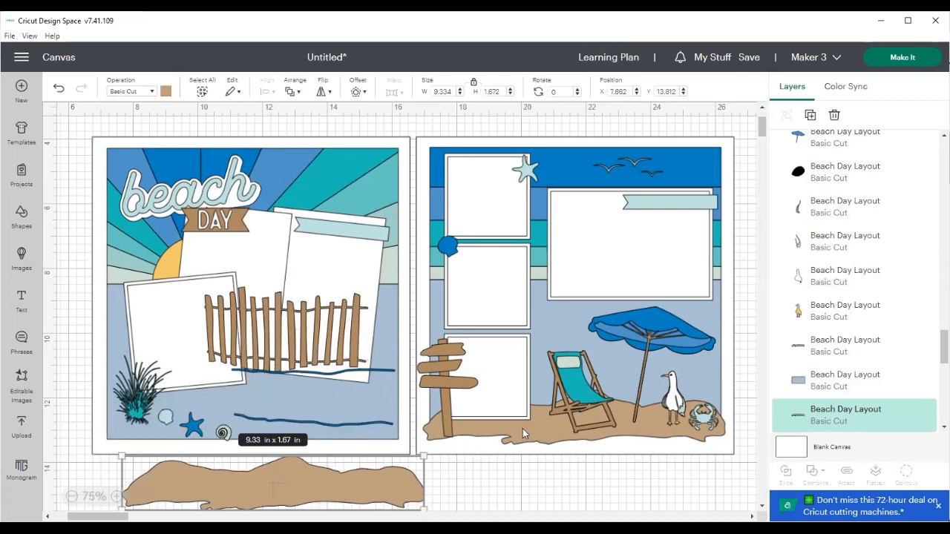
{"action": "left_click_drag", "start_coordinate": [525, 434], "coordinate": [551, 505]}
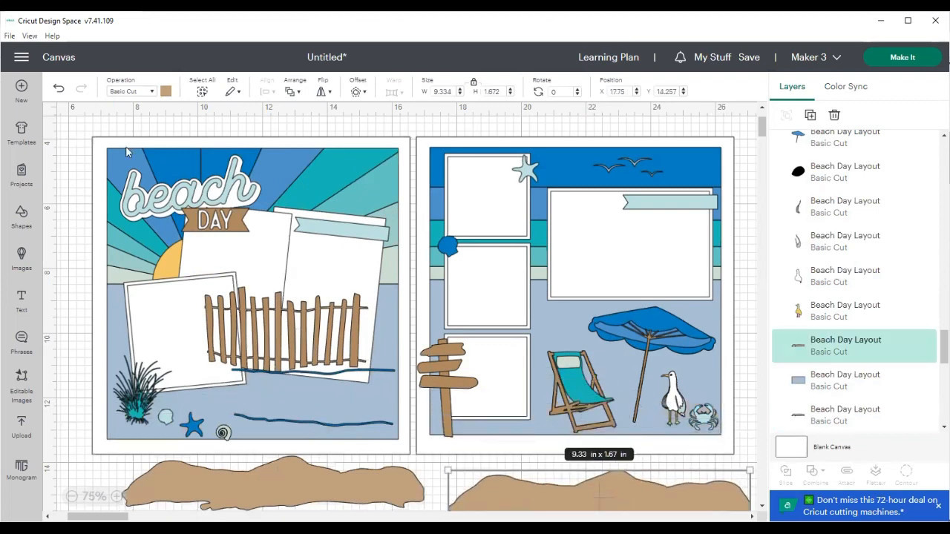
Delete all layout pieces except the second page's sand strip and move that strip onto the open canvas
{"action": "left_click_drag", "start_coordinate": [83, 128], "coordinate": [739, 454]}
{"action": "key", "text": "Delete"}
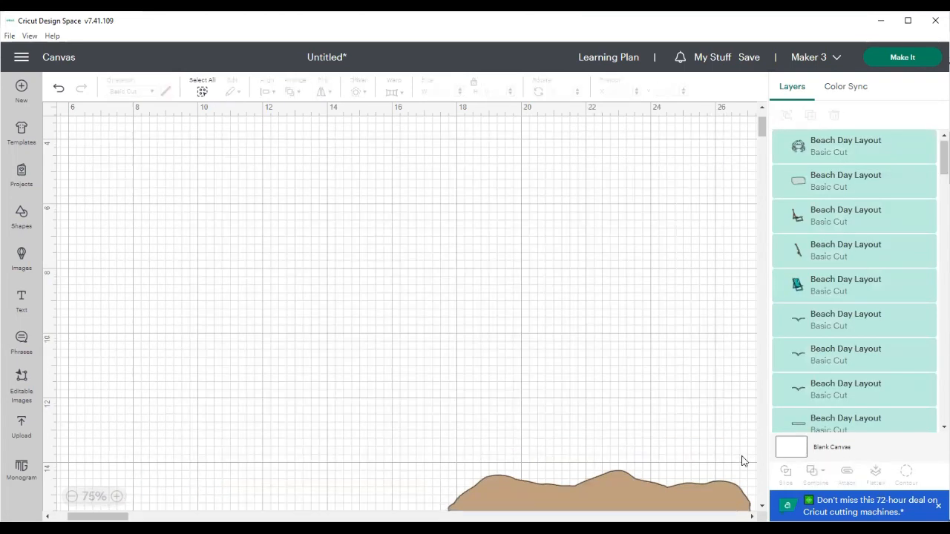
{"action": "left_click_drag", "start_coordinate": [595, 499], "coordinate": [304, 255]}
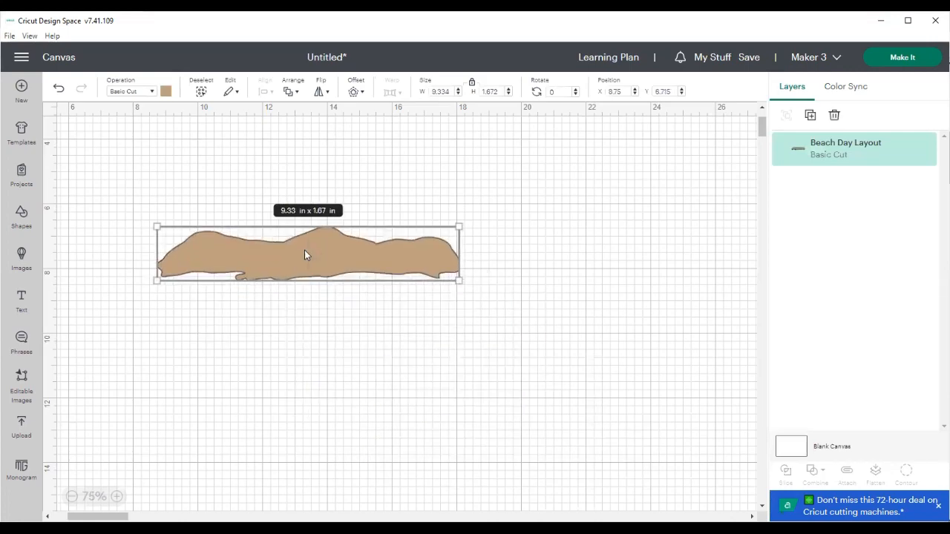
Add a 0.389 in offset with rounded corners around the sand strip
{"action": "left_click", "coordinate": [354, 92]}
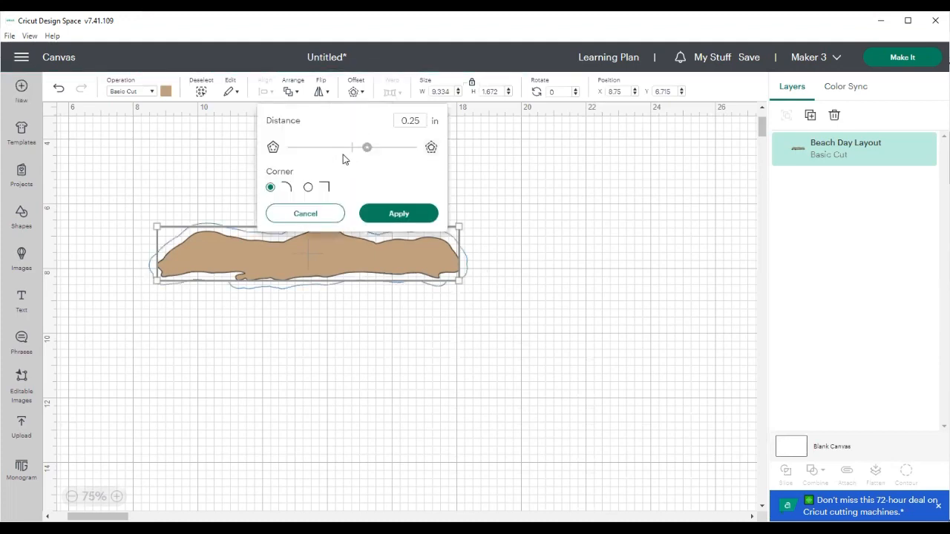
{"action": "left_click_drag", "start_coordinate": [354, 156], "coordinate": [376, 160]}
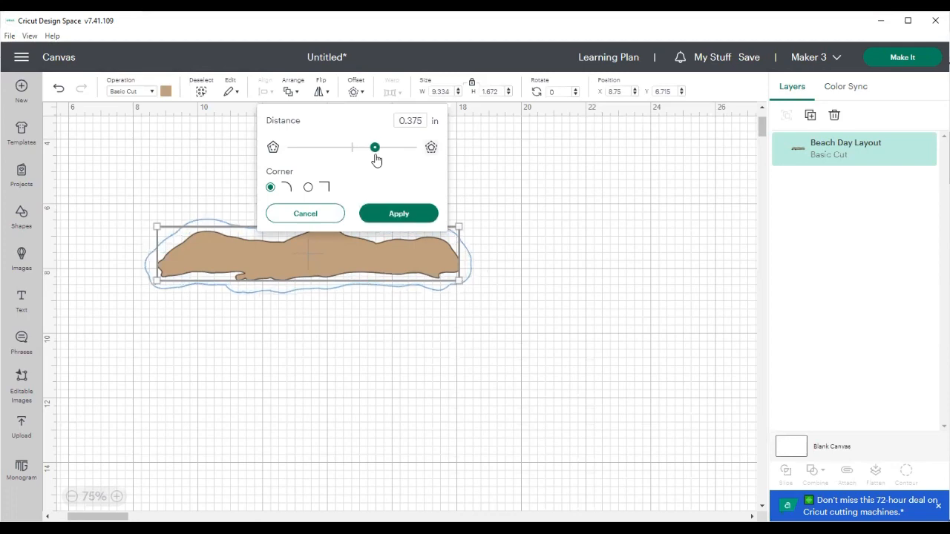
{"action": "left_click_drag", "start_coordinate": [376, 160], "coordinate": [377, 159]}
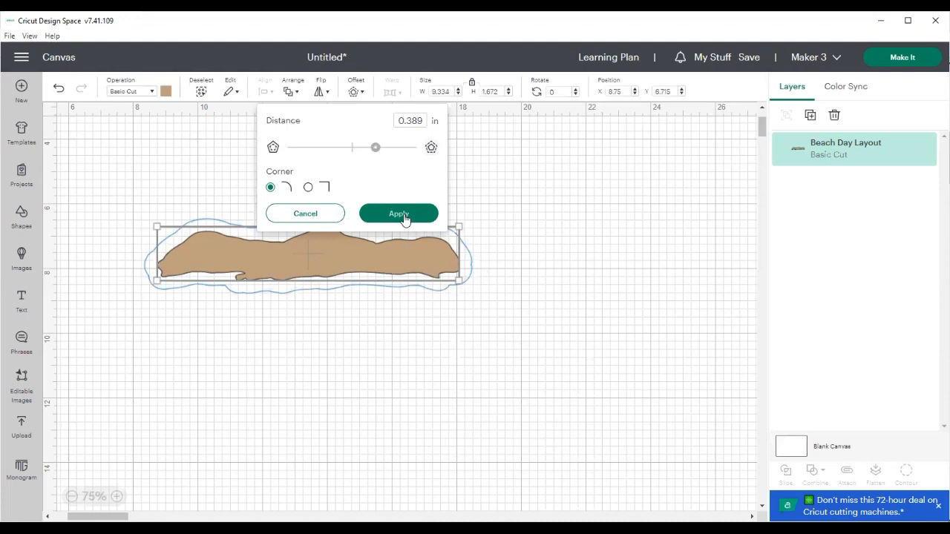
{"action": "left_click", "coordinate": [405, 217]}
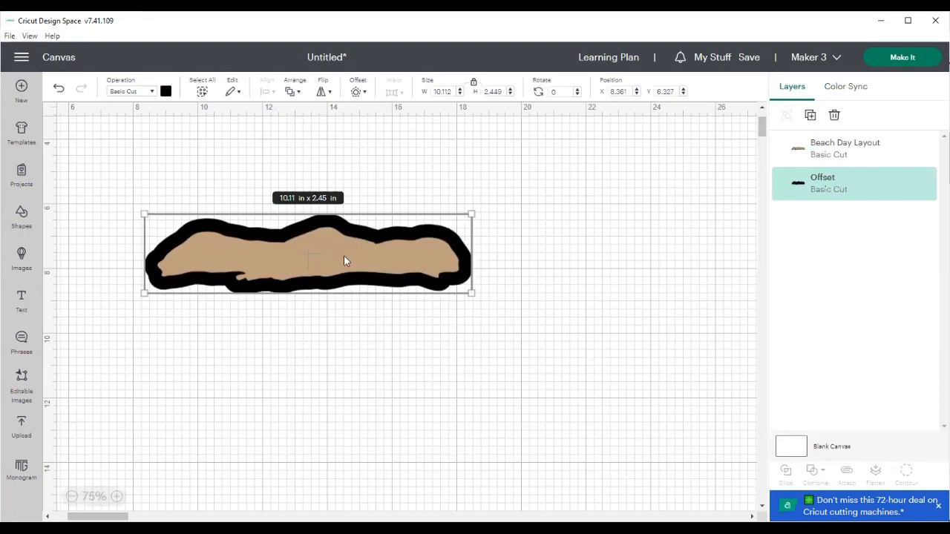
Slice the sand strip out of its black offset and pull the resulting pieces away from the outline
{"action": "mouse_move", "coordinate": [329, 262]}
{"action": "left_mouse_down"}
{"action": "mouse_move", "coordinate": [339, 269]}
{"action": "mouse_move", "coordinate": [337, 322]}
{"action": "mouse_move", "coordinate": [331, 249]}
{"action": "mouse_move", "coordinate": [331, 258]}
{"action": "left_mouse_up"}
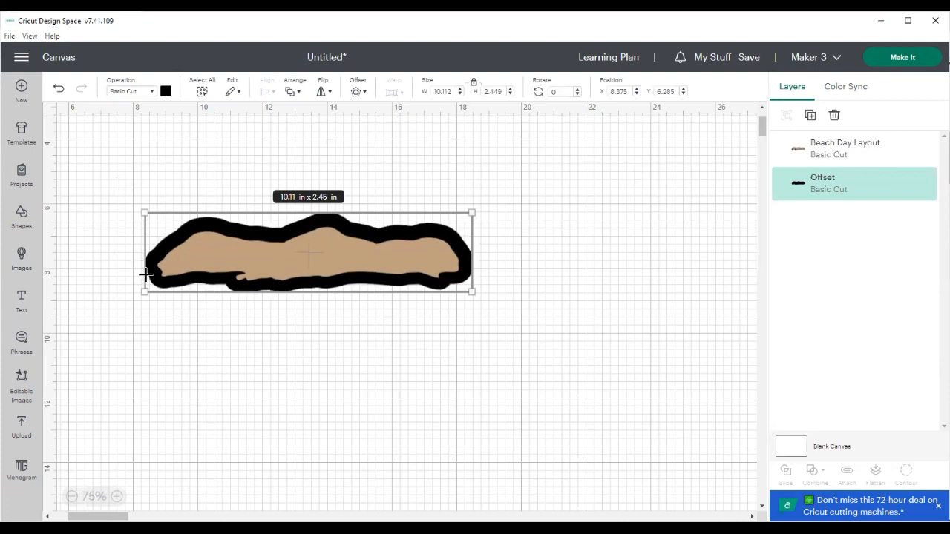
{"action": "left_click_drag", "start_coordinate": [115, 176], "coordinate": [492, 311]}
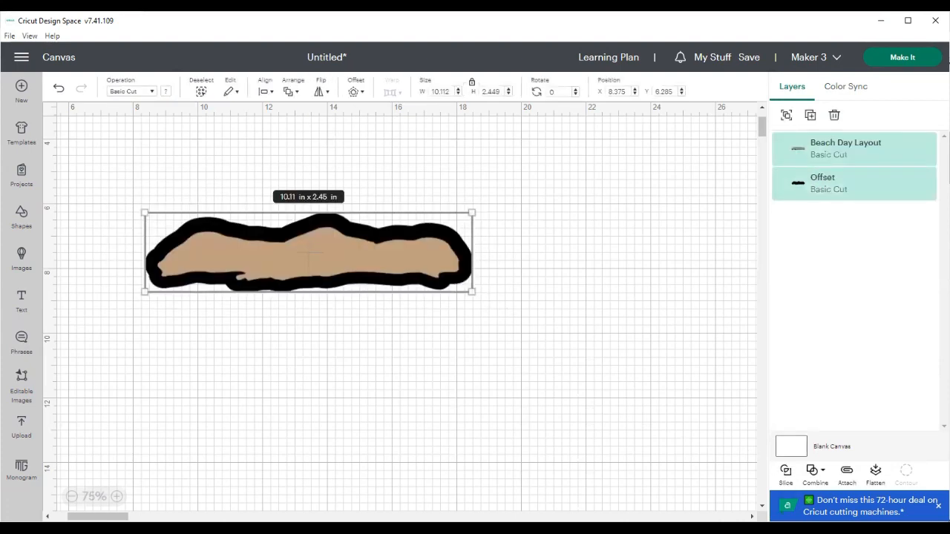
{"action": "left_click", "coordinate": [785, 472]}
{"action": "left_click_drag", "start_coordinate": [307, 277], "coordinate": [324, 324]}
{"action": "left_click_drag", "start_coordinate": [321, 254], "coordinate": [583, 195]}
{"action": "left_click_drag", "start_coordinate": [357, 345], "coordinate": [635, 224]}
{"action": "left_click_drag", "start_coordinate": [400, 244], "coordinate": [361, 260]}
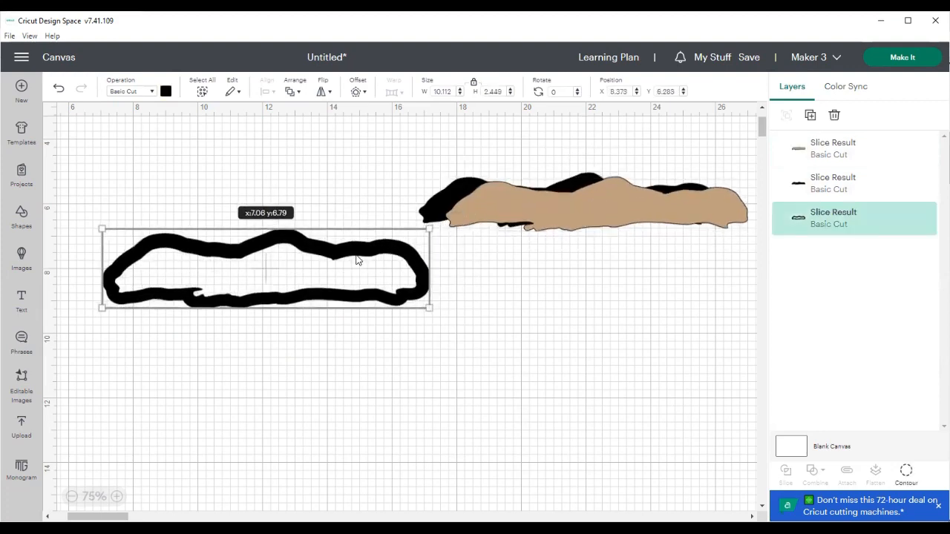
Delete the solid black and tan slice results, keeping only the hollow black sand outline
{"action": "left_click_drag", "start_coordinate": [418, 182], "coordinate": [691, 236]}
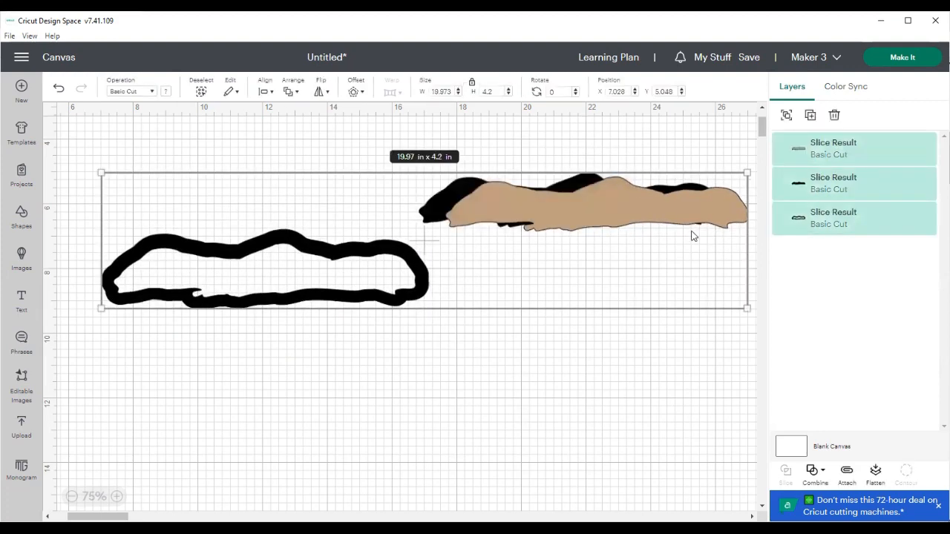
{"action": "left_click", "coordinate": [550, 290]}
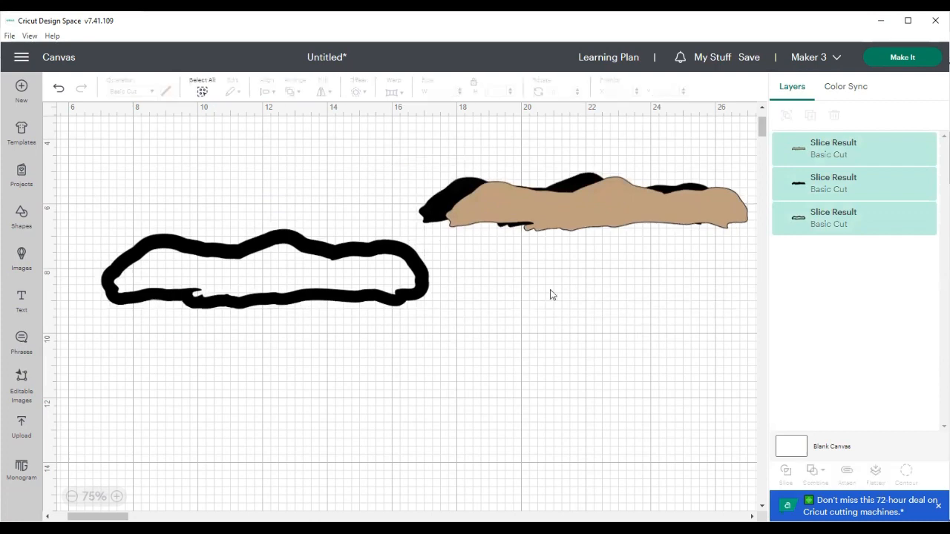
{"action": "left_click_drag", "start_coordinate": [444, 187], "coordinate": [553, 232]}
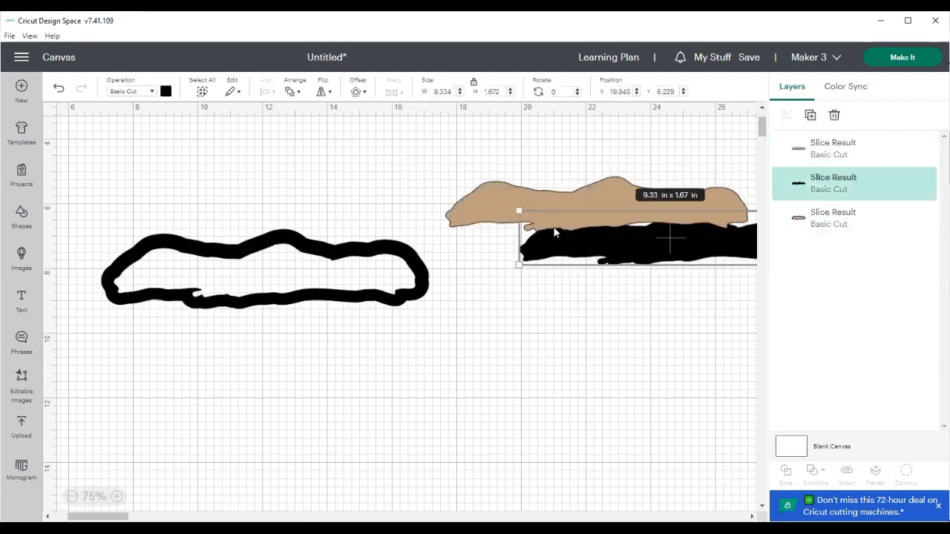
{"action": "key", "text": "Delete"}
{"action": "left_click", "coordinate": [552, 226]}
{"action": "key", "text": "Delete"}
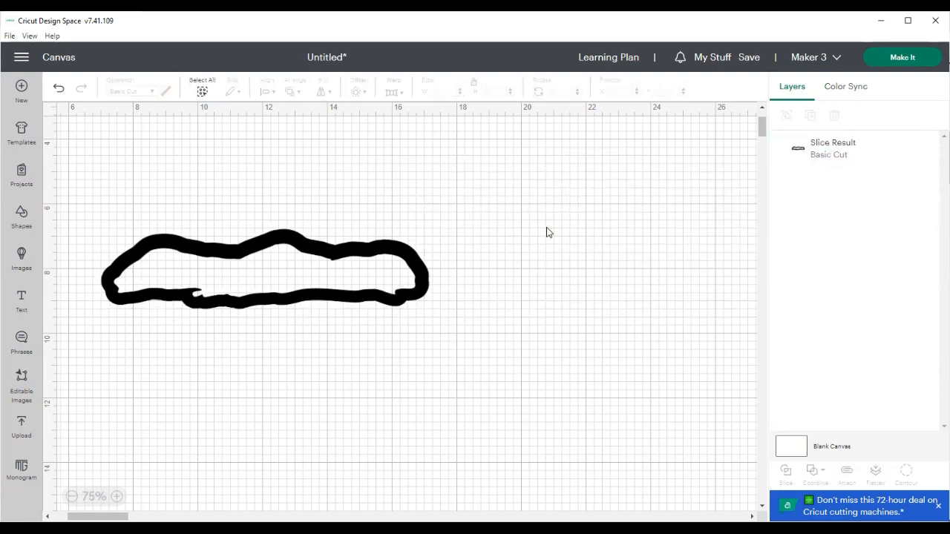
Move the hollow sand outline toward the middle of the canvas, duplicate it, and place the copy below the original
{"action": "left_click_drag", "start_coordinate": [223, 258], "coordinate": [309, 207]}
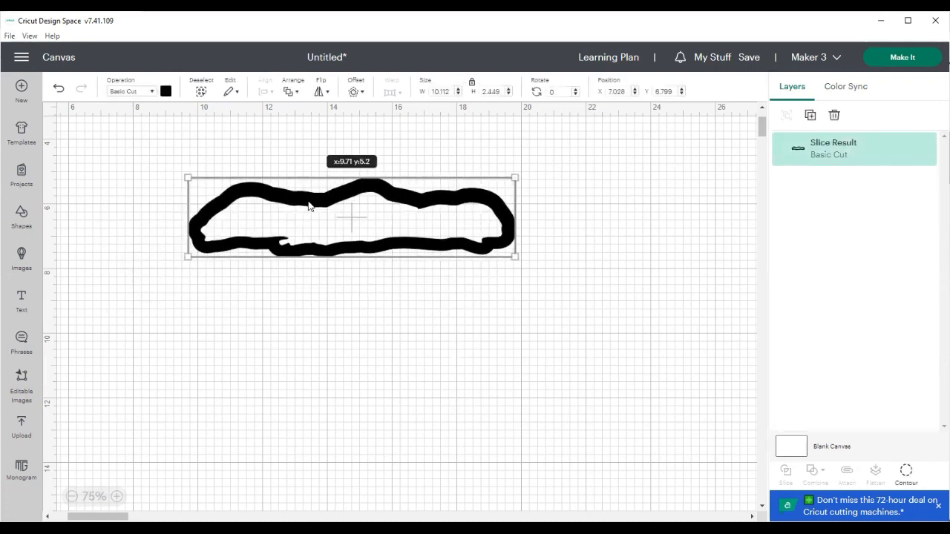
{"action": "left_click", "coordinate": [810, 115]}
{"action": "left_click_drag", "start_coordinate": [344, 206], "coordinate": [350, 315]}
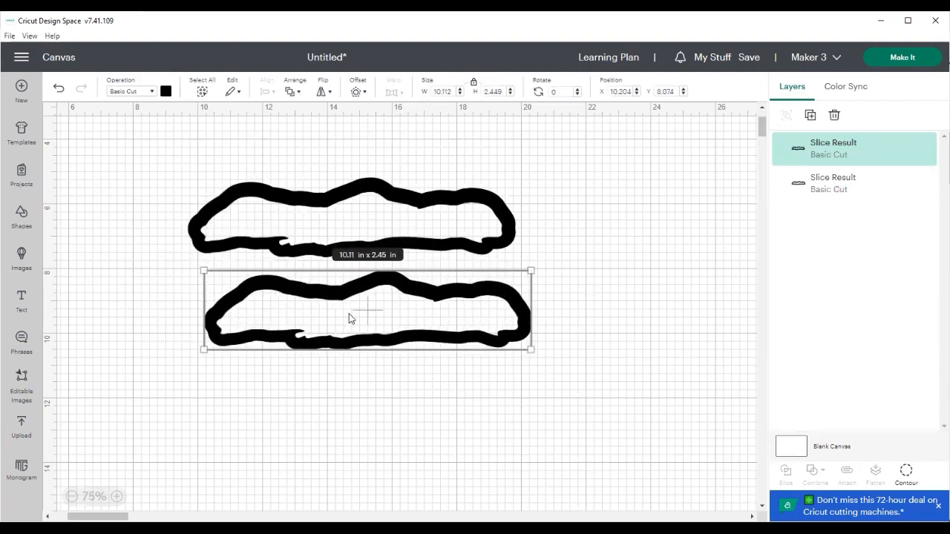
Hide the inner contour of the lower sand outline copy to turn it into a solid shape
{"action": "left_click", "coordinate": [910, 477]}
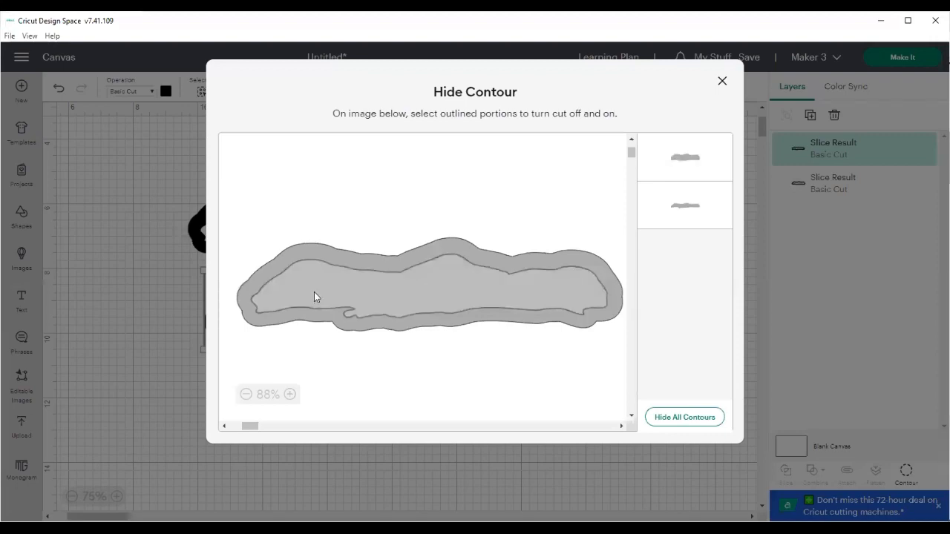
{"action": "left_click", "coordinate": [314, 293]}
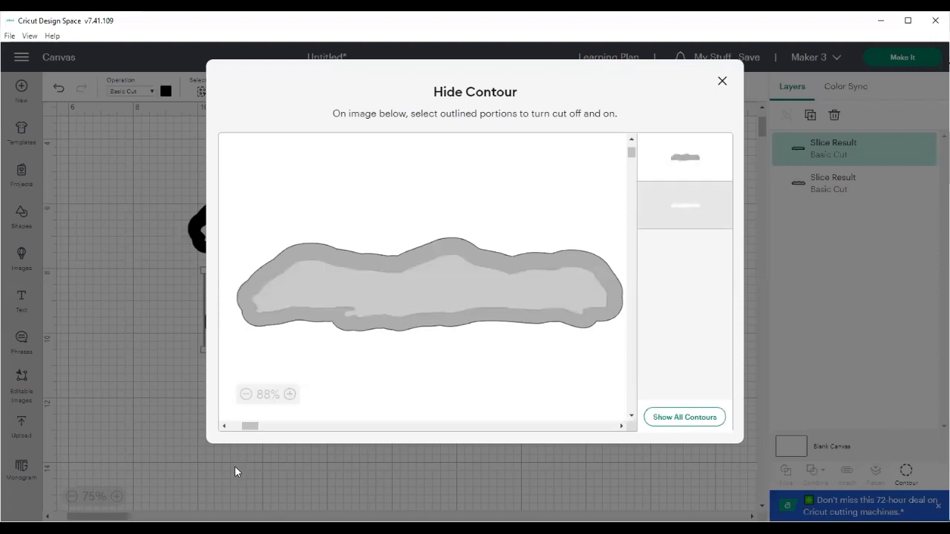
{"action": "left_click", "coordinate": [235, 466]}
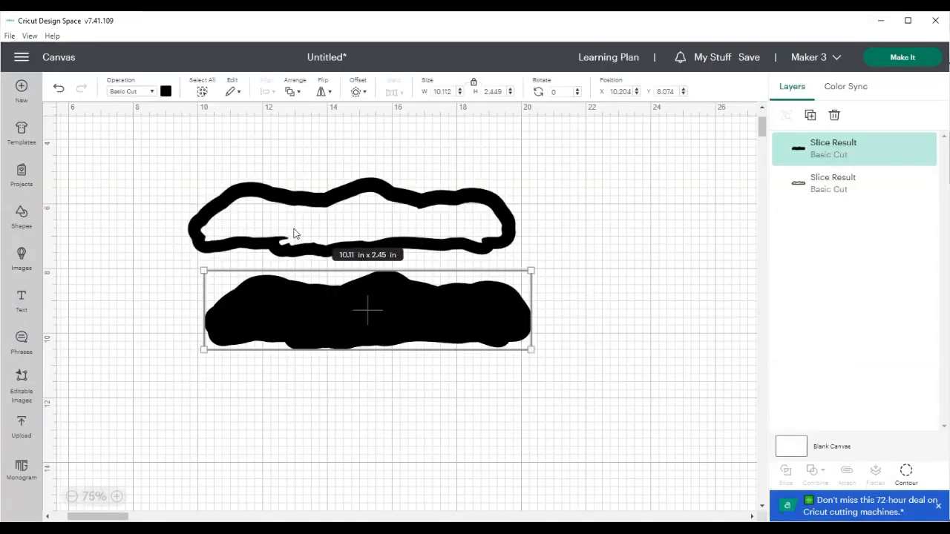
Recolor both the hollow sand outline and the solid sand shape brown
{"action": "left_click", "coordinate": [209, 213]}
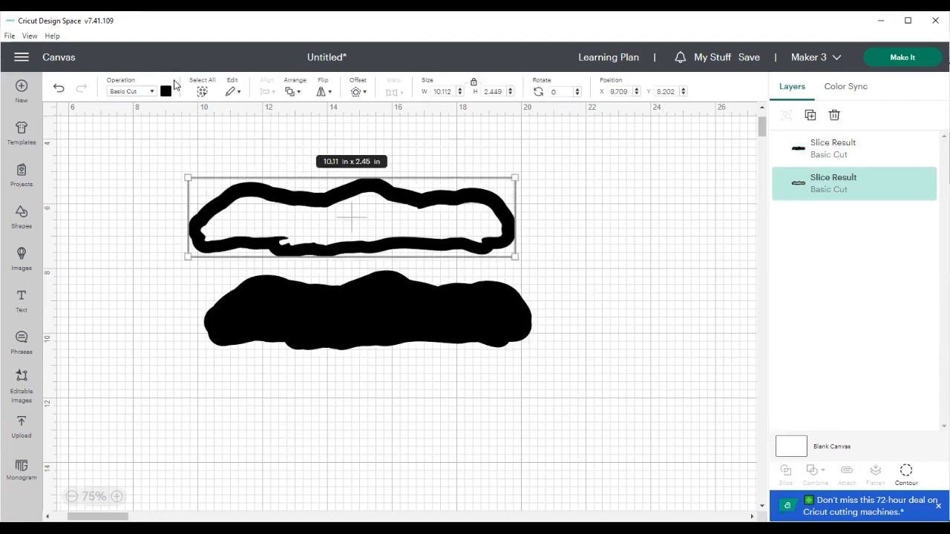
{"action": "left_click", "coordinate": [165, 92]}
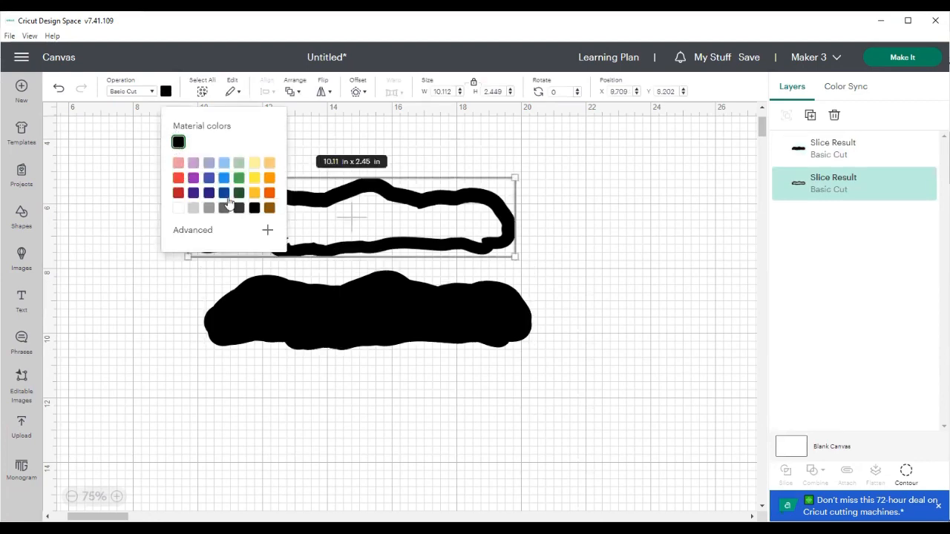
{"action": "left_click", "coordinate": [270, 207]}
{"action": "left_click", "coordinate": [315, 310]}
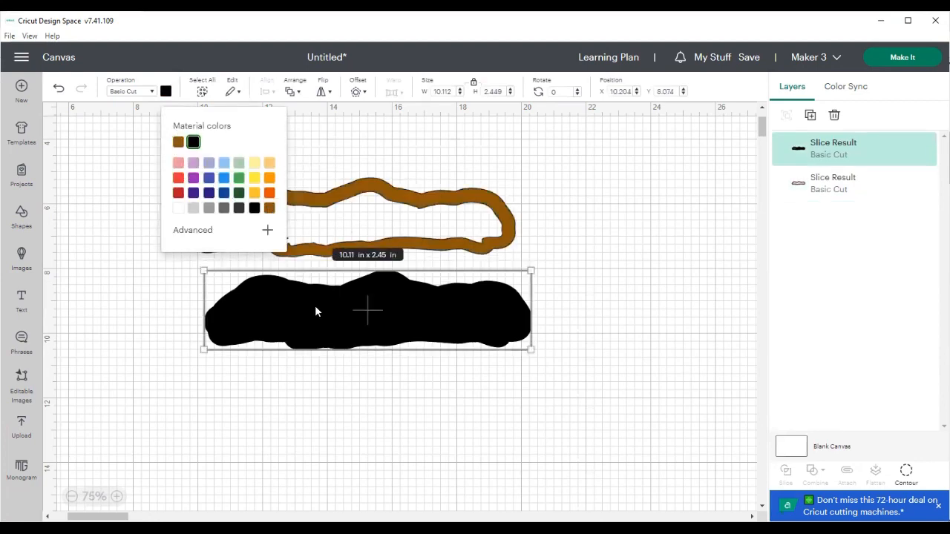
{"action": "left_click", "coordinate": [165, 92]}
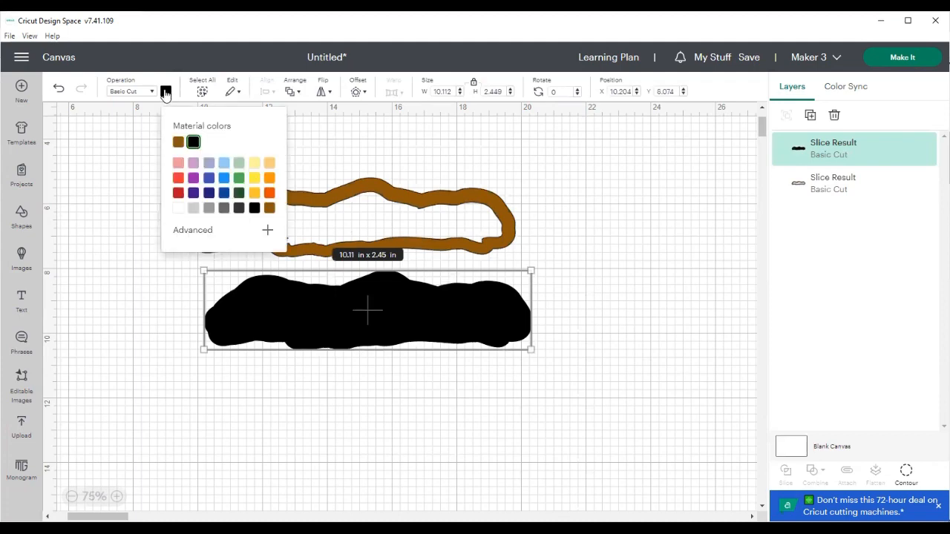
{"action": "left_click", "coordinate": [269, 207]}
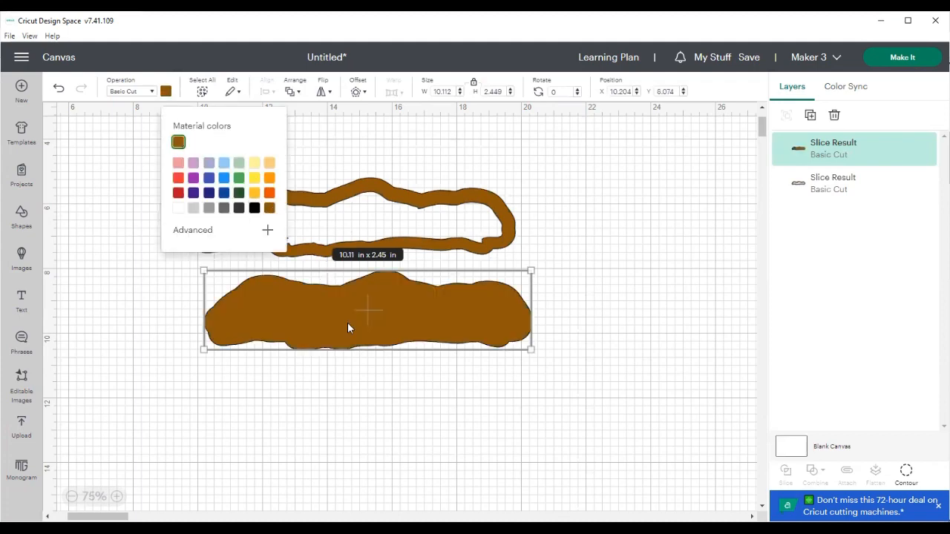
Align the solid brown shape over the hollow outline and send it to the back
{"action": "left_click_drag", "start_coordinate": [334, 284], "coordinate": [334, 237]}
{"action": "left_click", "coordinate": [319, 278]}
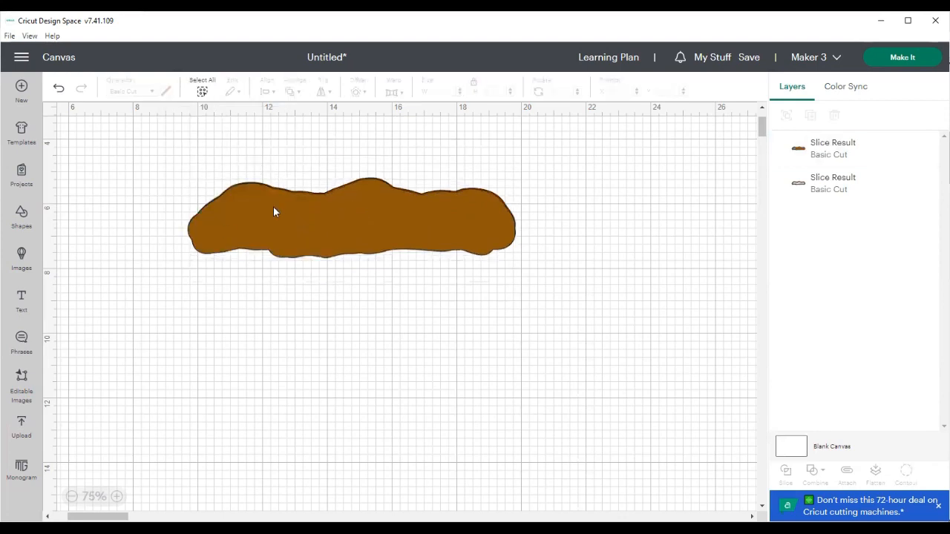
{"action": "left_click", "coordinate": [246, 219]}
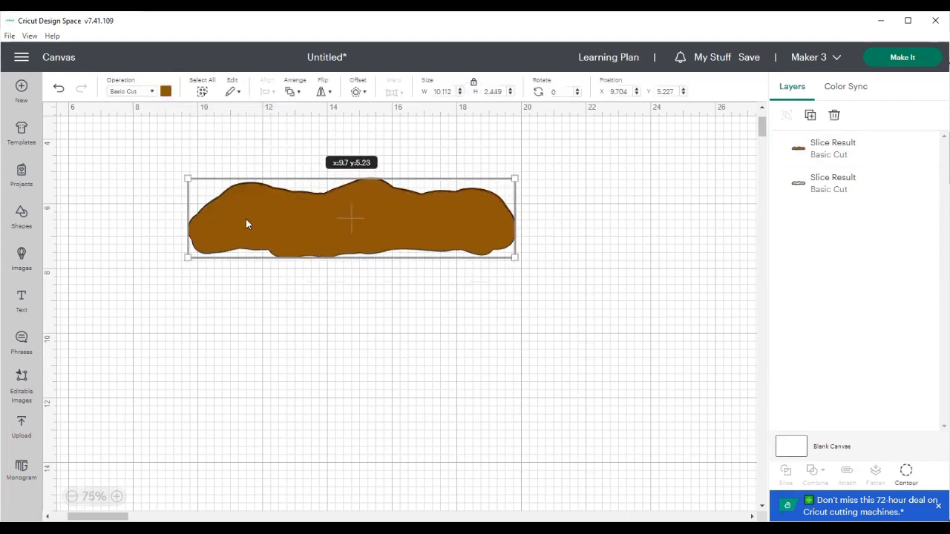
{"action": "left_click", "coordinate": [296, 92]}
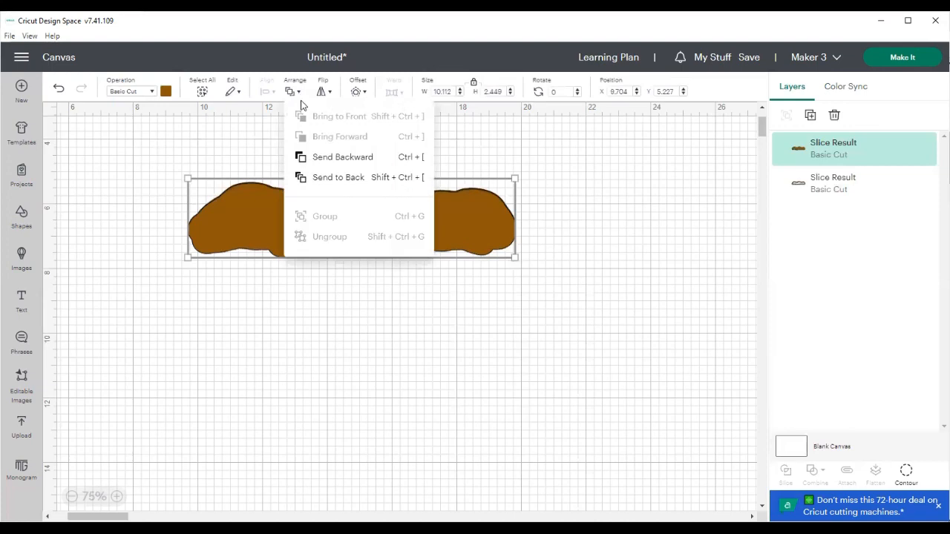
{"action": "left_click", "coordinate": [316, 180]}
{"action": "left_click", "coordinate": [255, 302]}
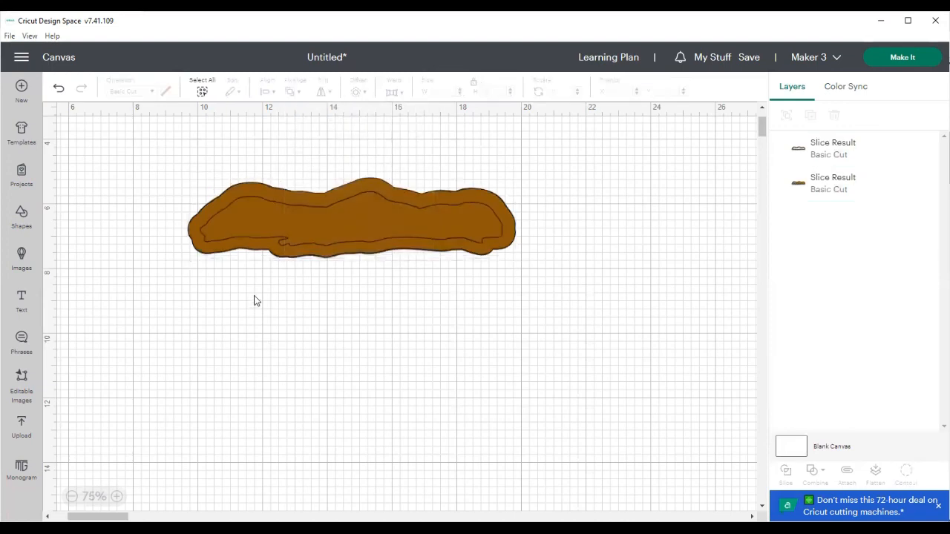
Pull the hollow brown frame down off the solid base, and lay it back in line on top
{"action": "left_click_drag", "start_coordinate": [322, 257], "coordinate": [322, 306]}
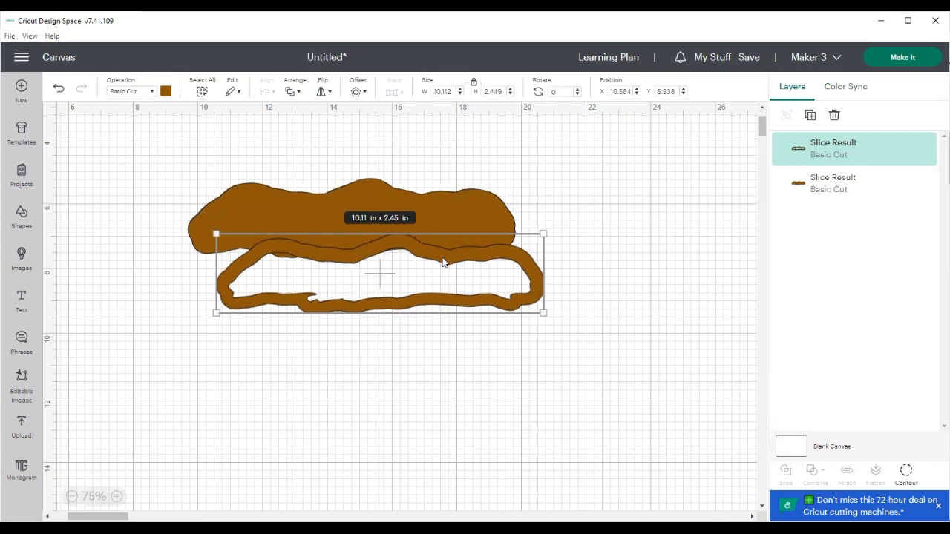
{"action": "left_click_drag", "start_coordinate": [366, 262], "coordinate": [340, 199]}
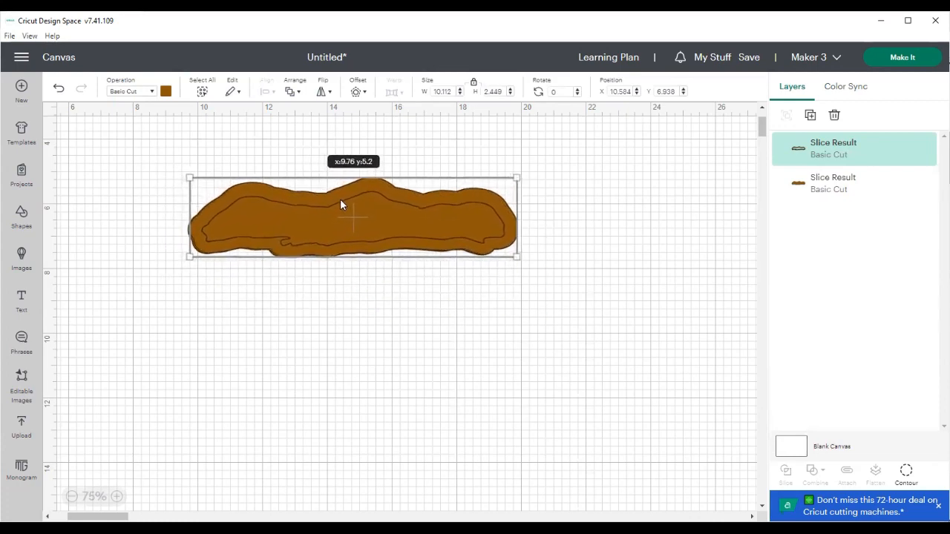